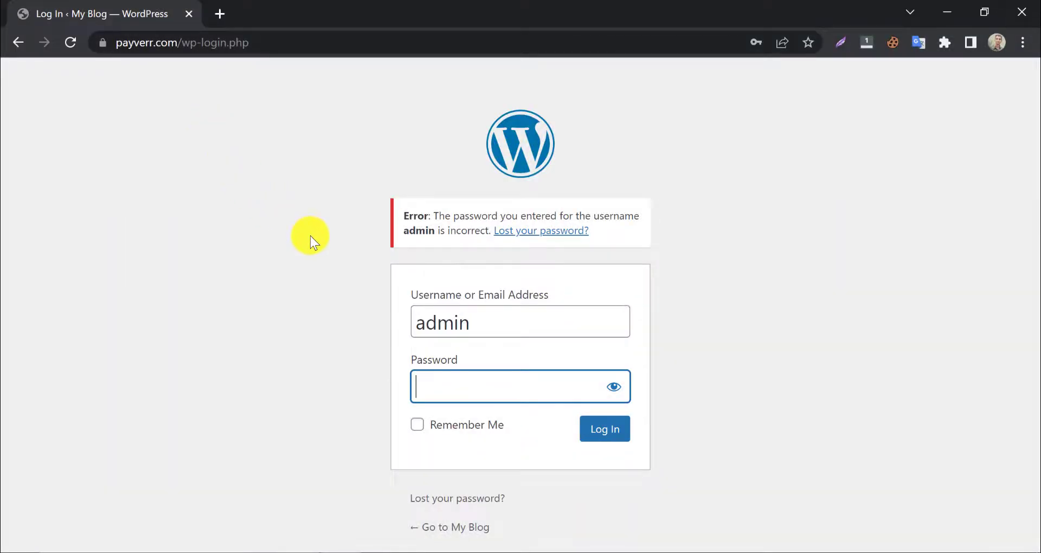
click(325, 238)
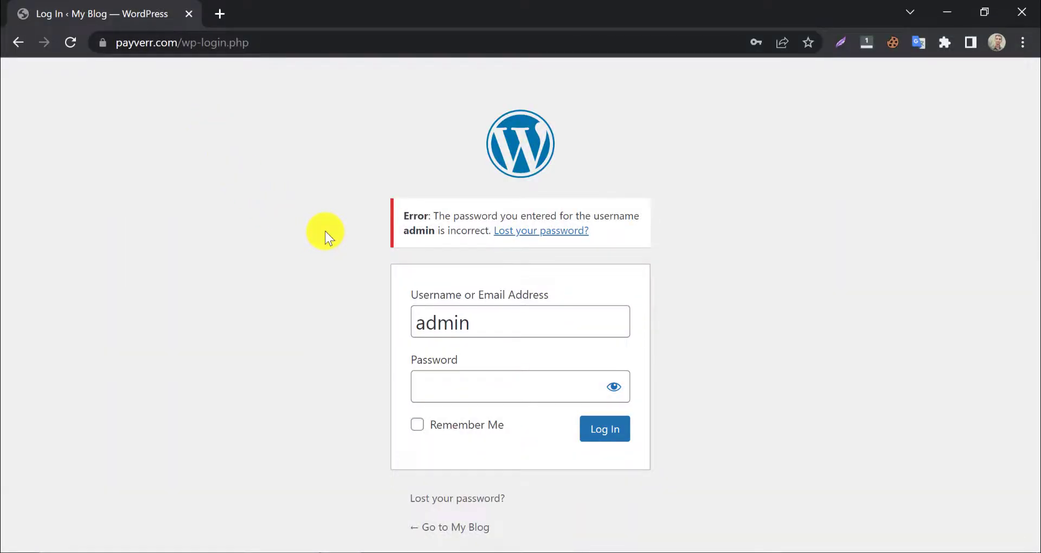
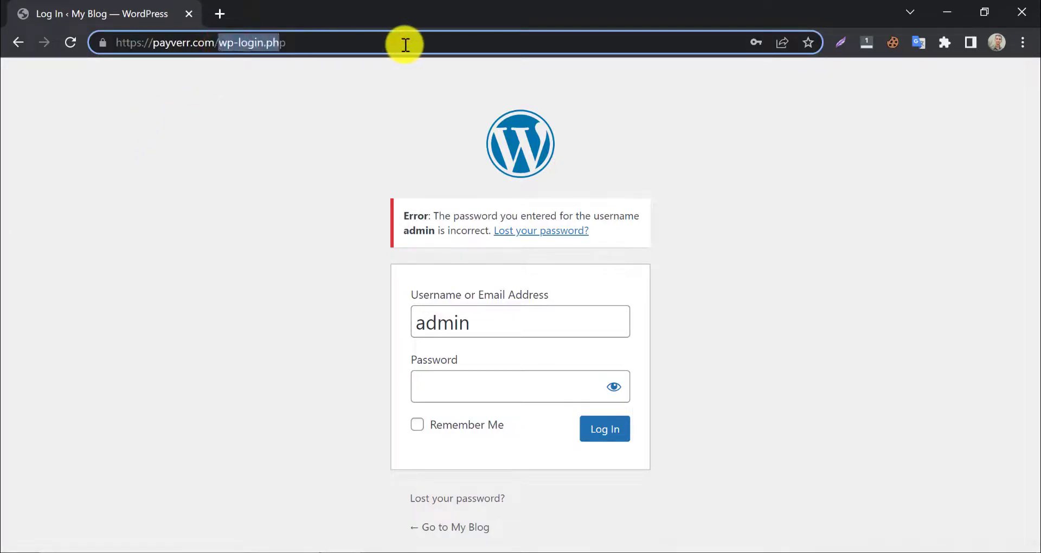
- Log in to cPanel via the cpanel address and scroll down to the Software section
text(cpanel)
key(Return)
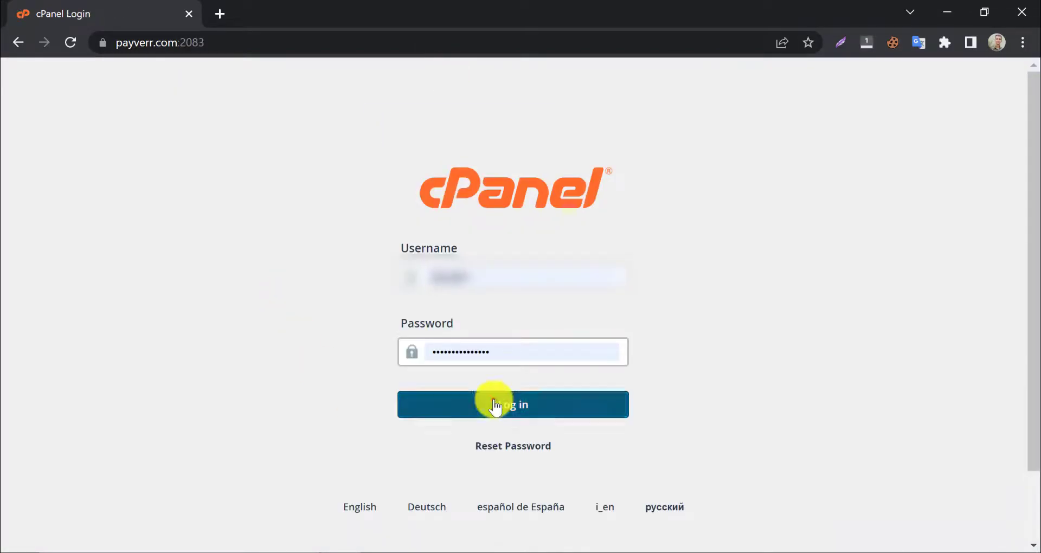
click(495, 406)
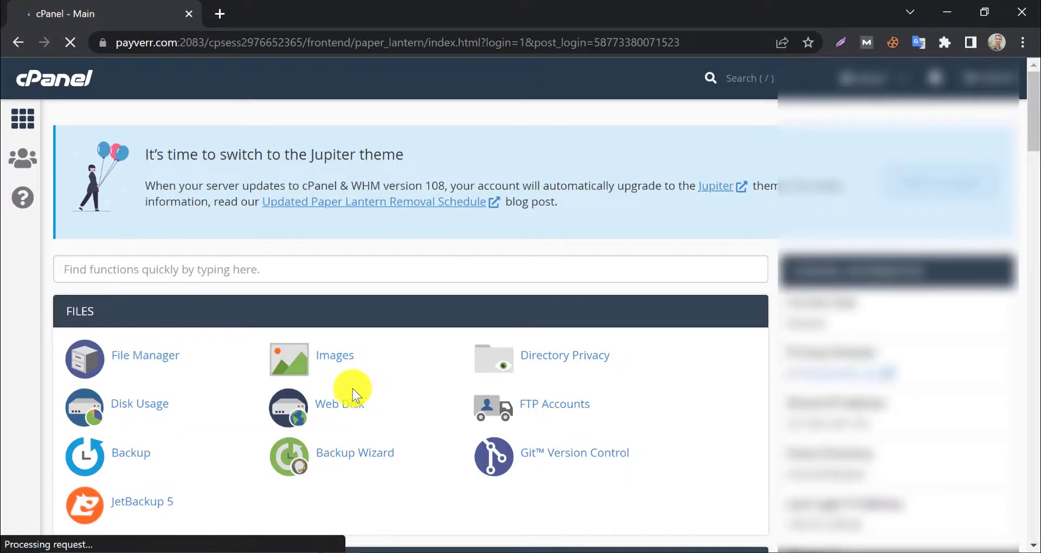
scroll(276, 355, down, 4)
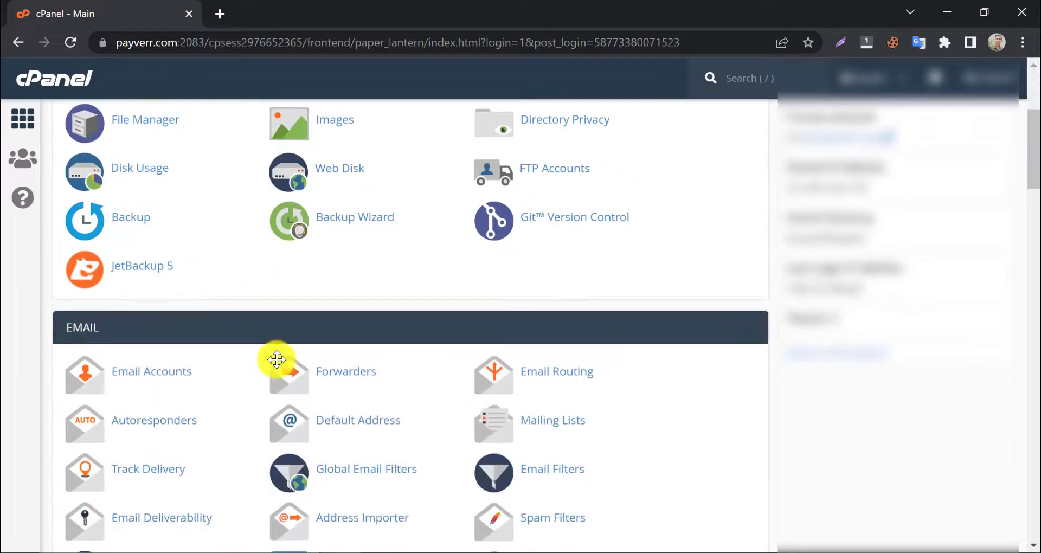
scroll(275, 359, down, 6)
scroll(688, 263, down, 5)
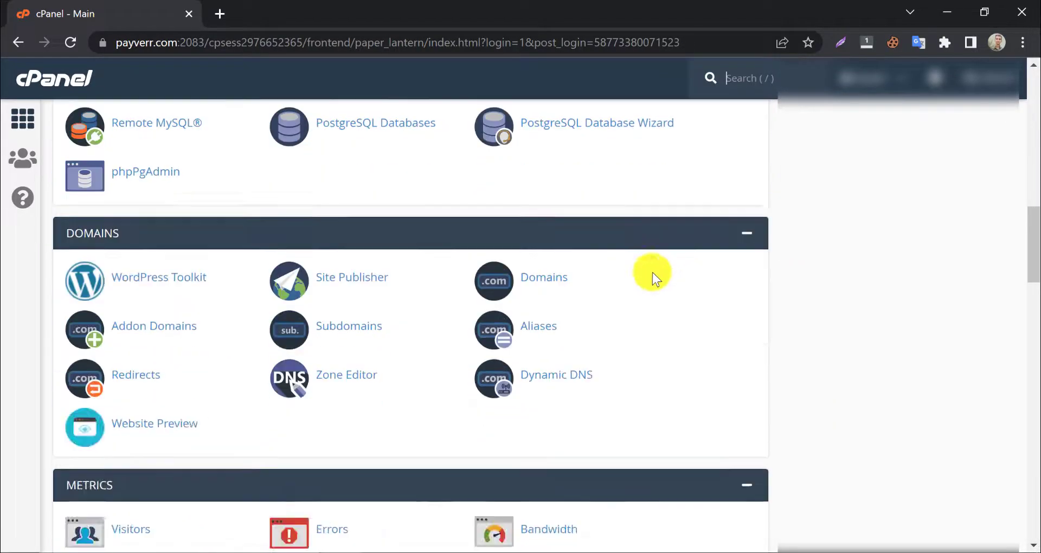
scroll(345, 303, down, 9)
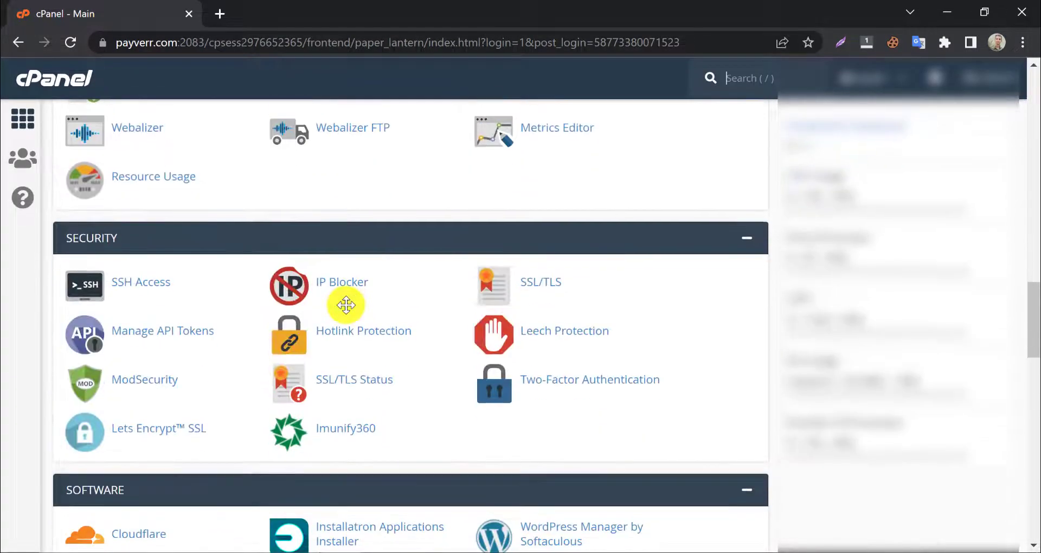
scroll(346, 305, down, 4)
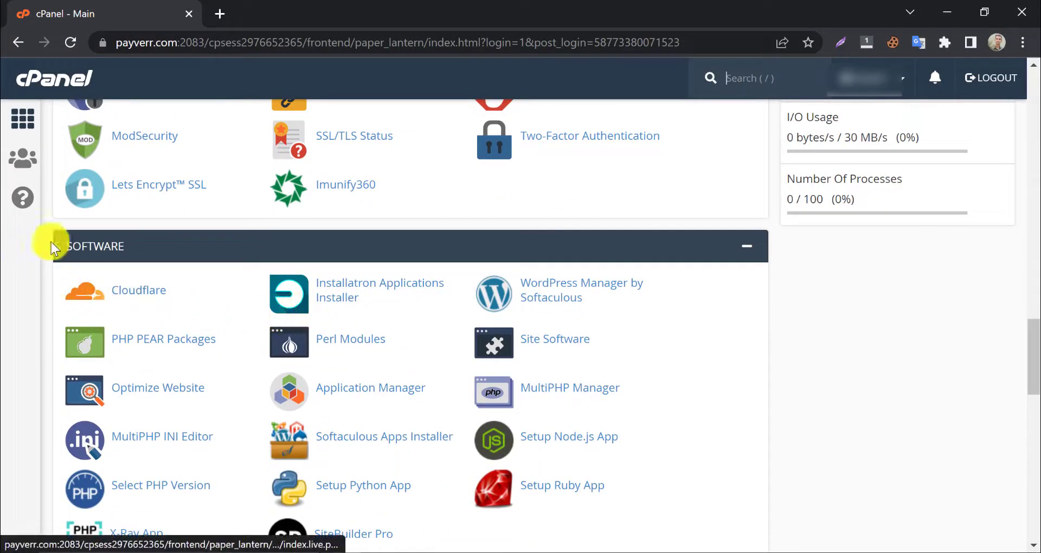
scroll(168, 239, down, 2)
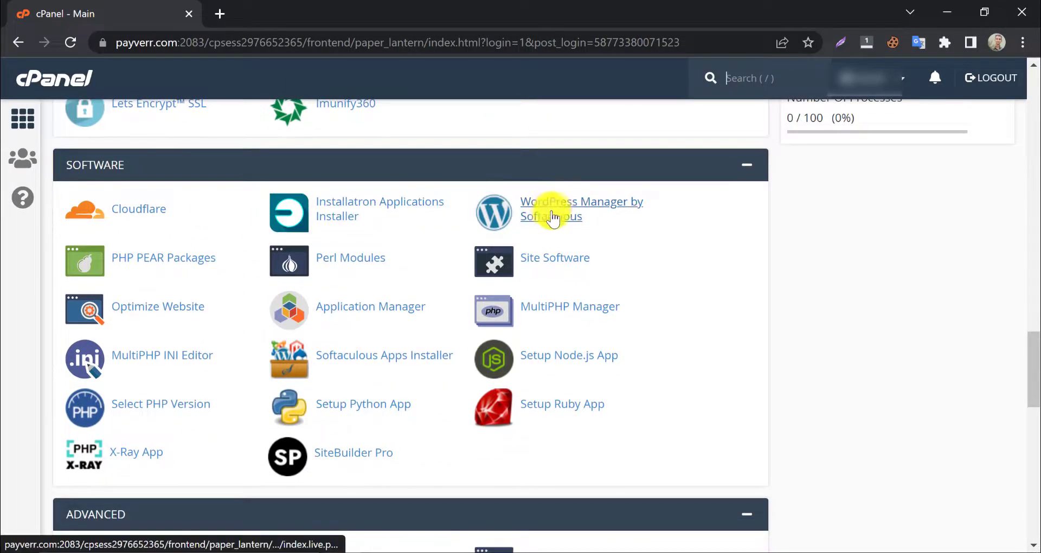
- Open WordPress Manager by Softaculous and show the Add User form for the payverr.com install
click(552, 219)
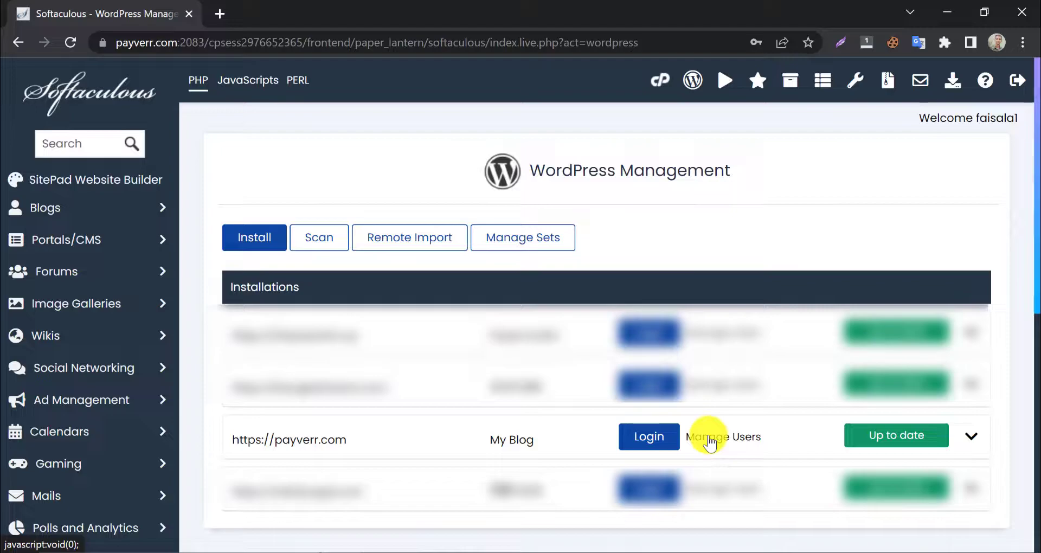
click(708, 438)
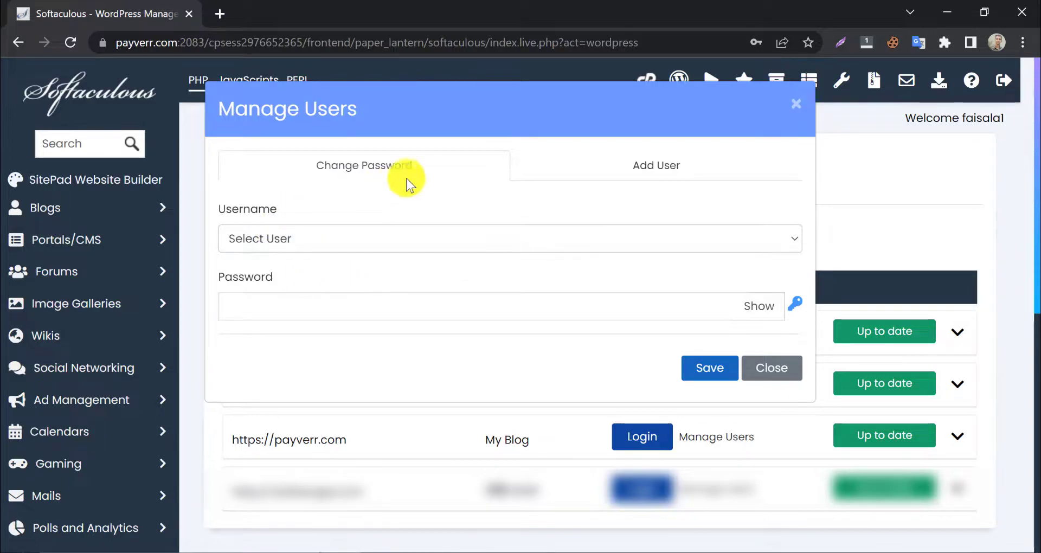
click(641, 175)
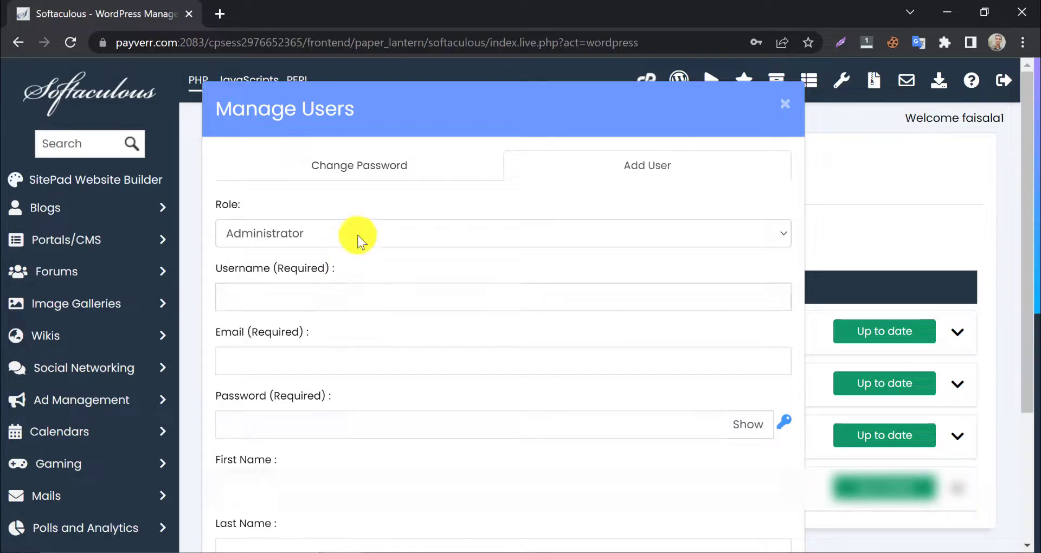
- In Change Password, select user admin, enter the new password, and save it
click(359, 161)
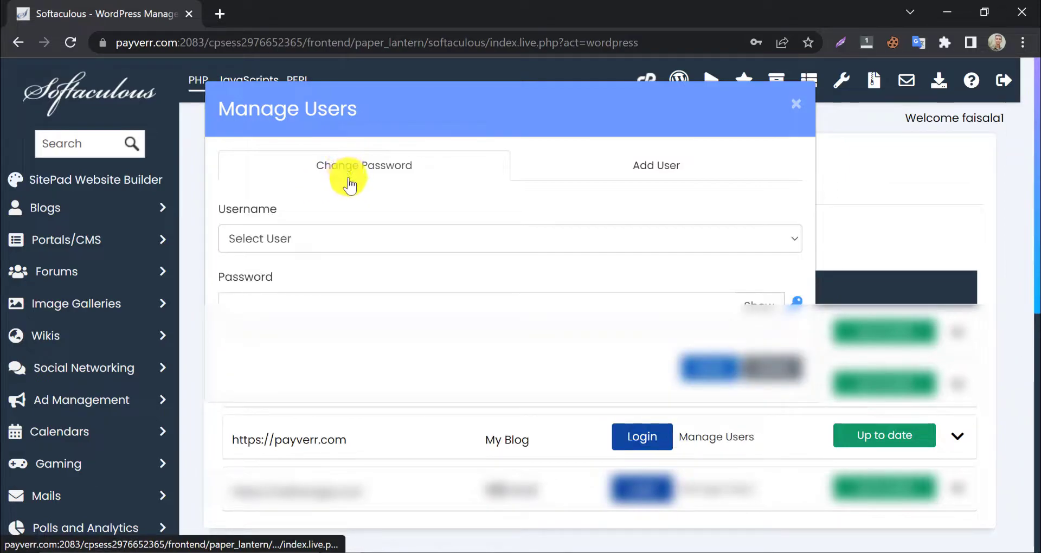
click(335, 240)
click(327, 278)
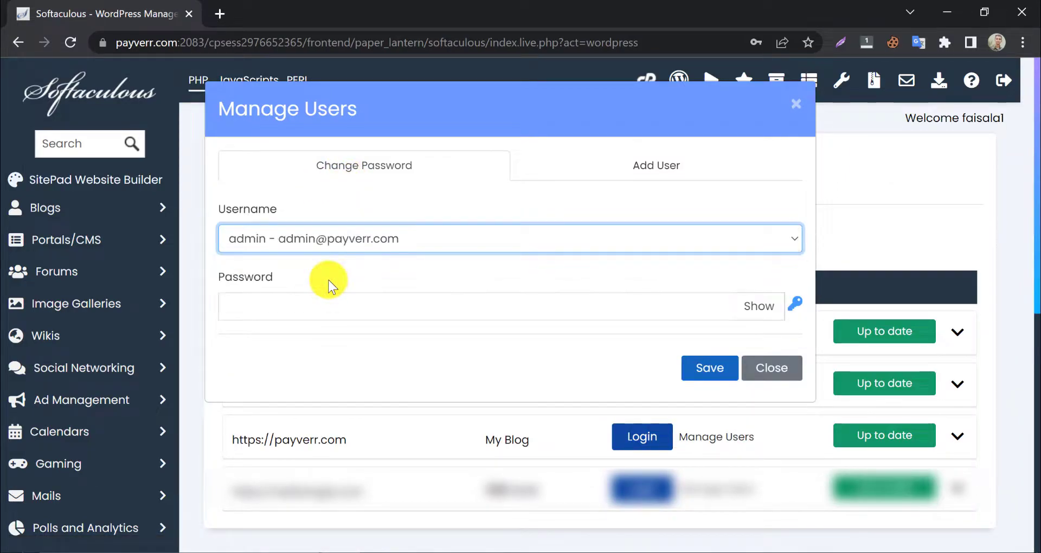
click(330, 305)
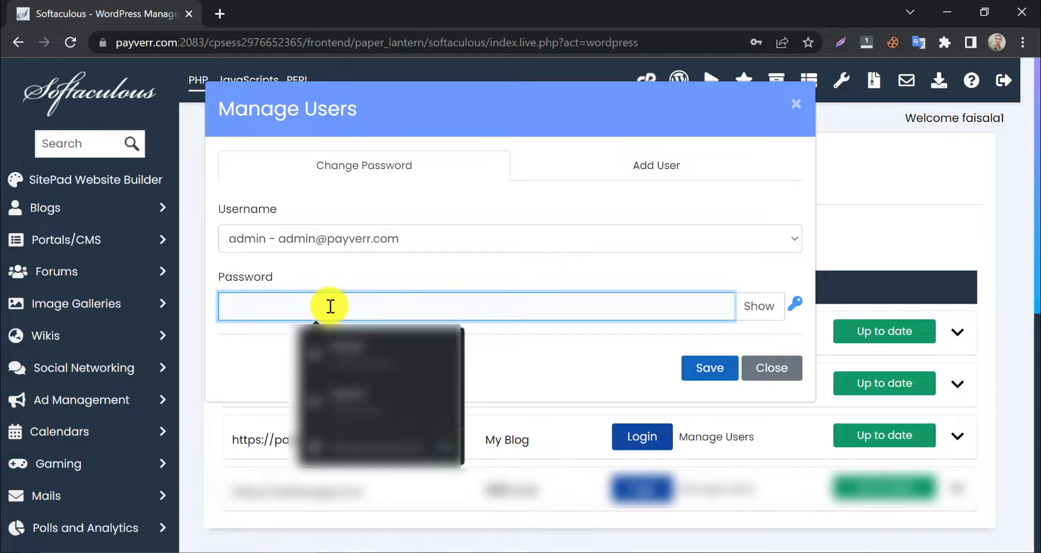
click(756, 307)
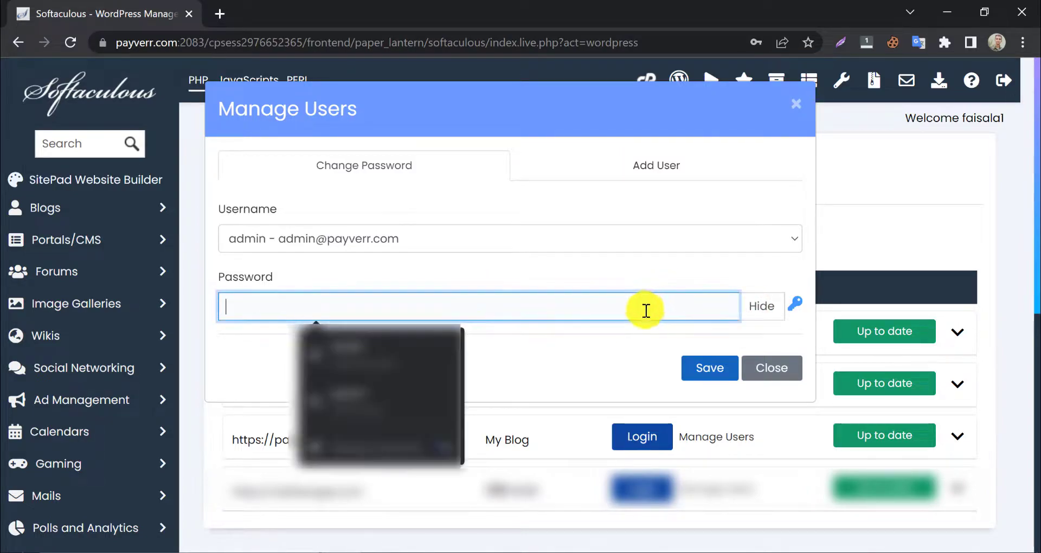
text(e)
key(BackSpace)
click(759, 306)
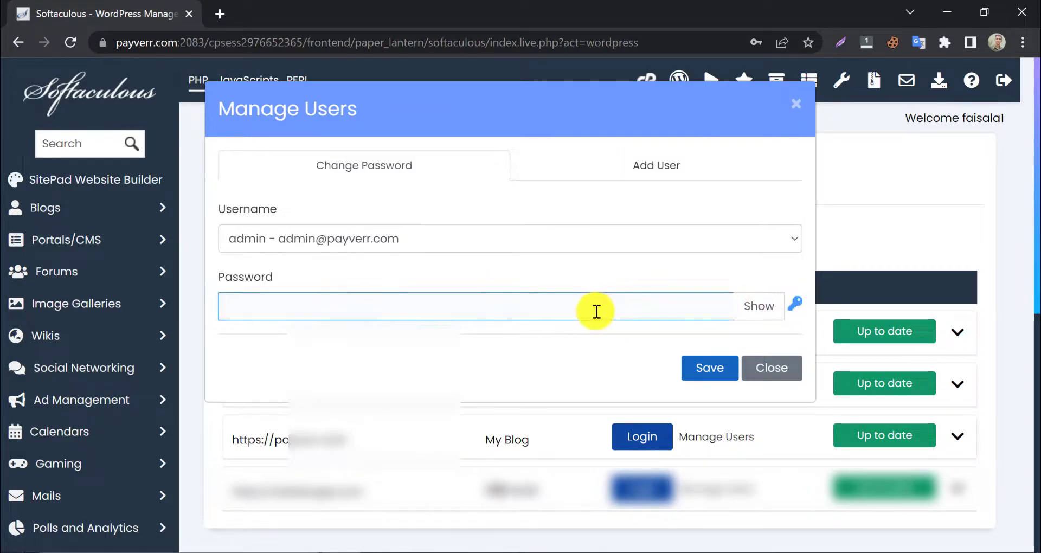
click(594, 311)
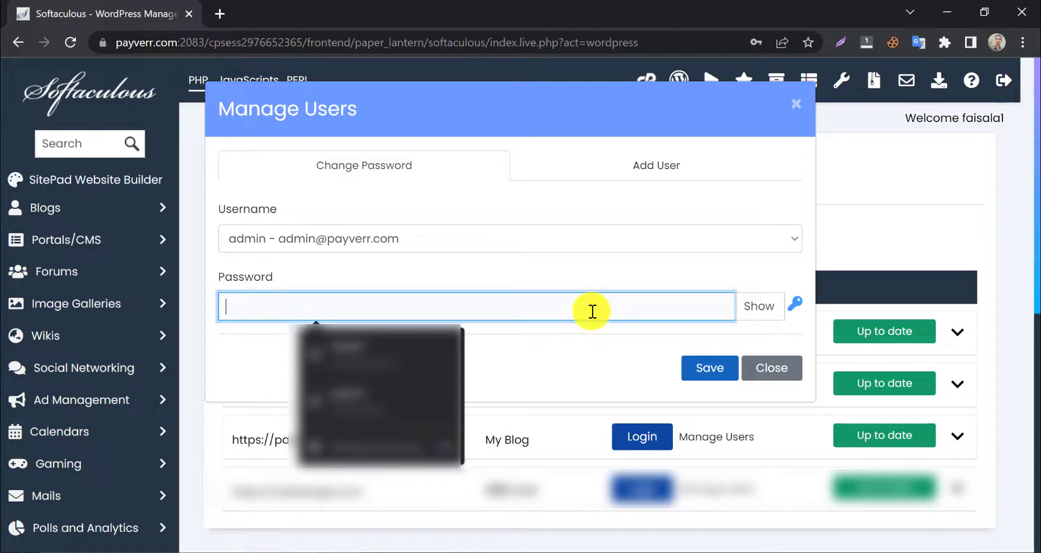
text(1234)
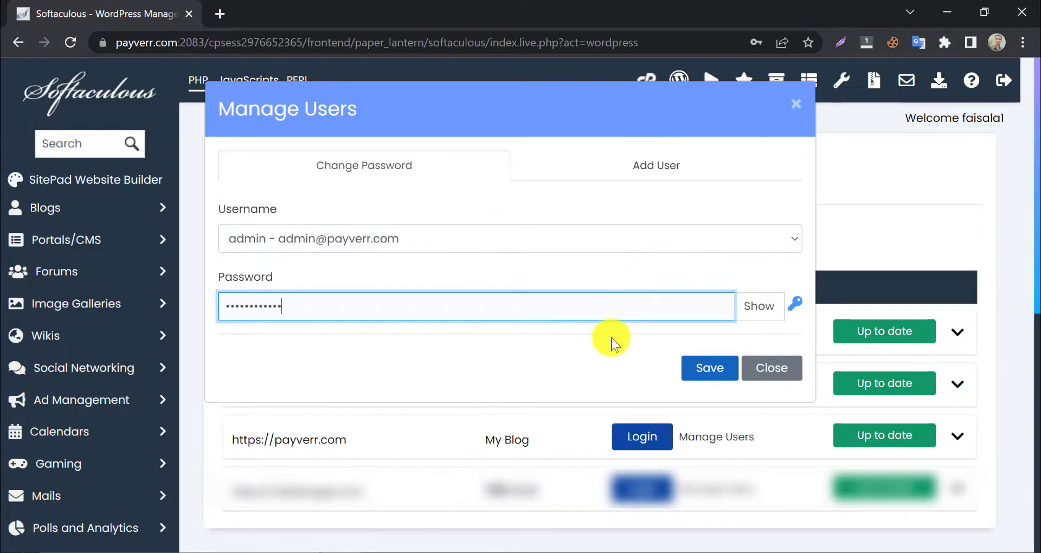
click(703, 369)
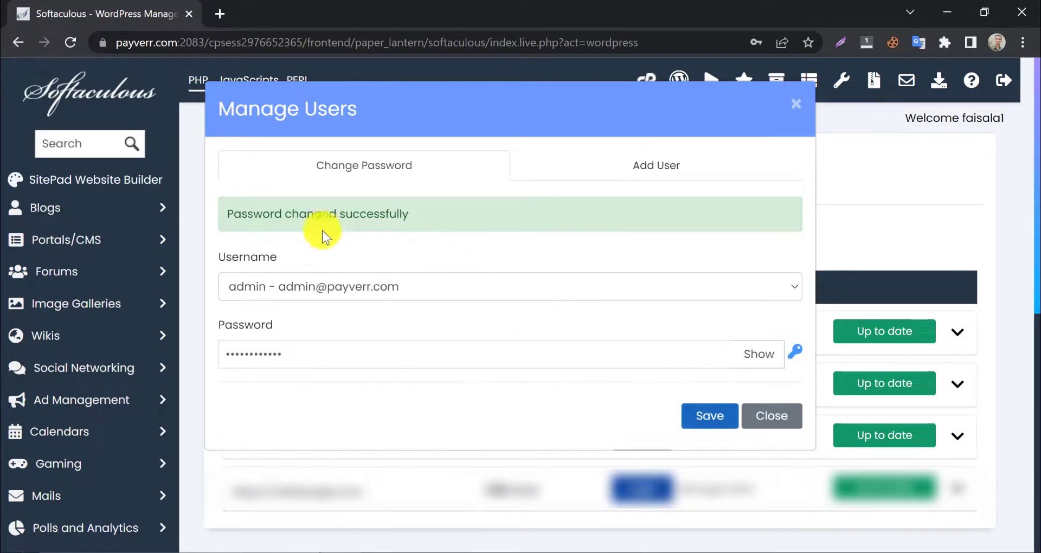
- Close the Manage Users dialog and go to payverr.com/wp-admin
click(771, 424)
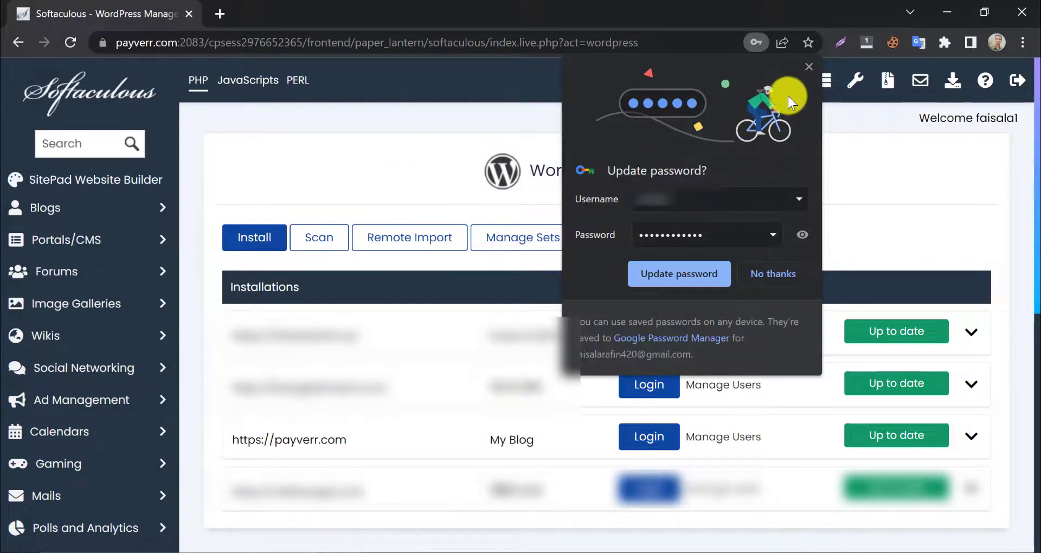
click(808, 66)
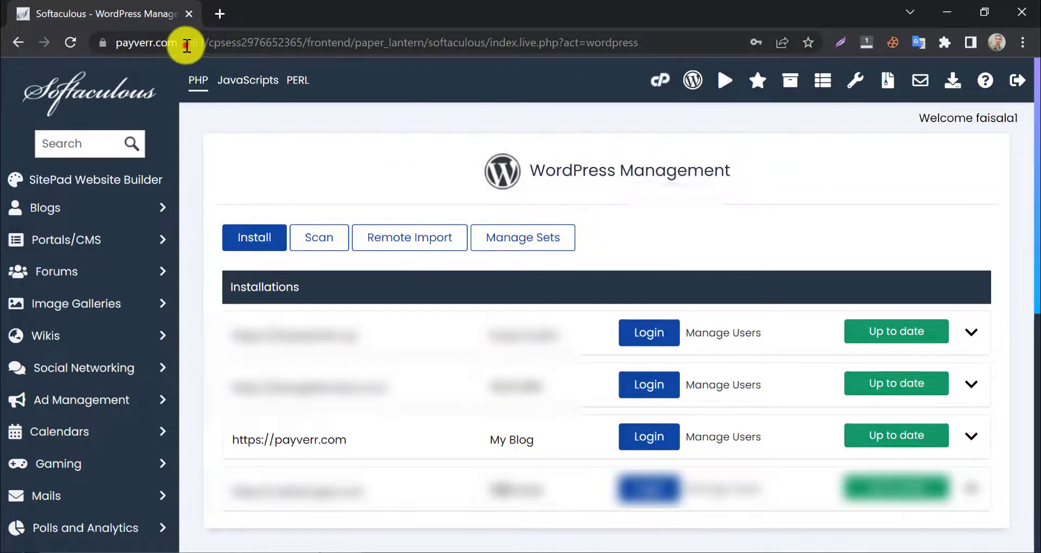
click(187, 45)
drag(217, 42, 116, 41)
right_click(145, 45)
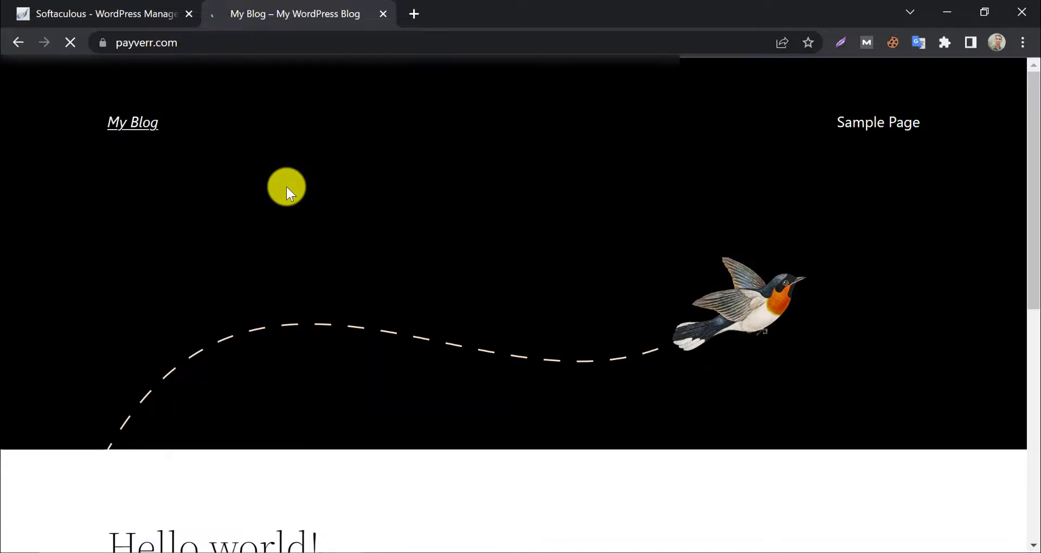
click(263, 42)
text(wp-admin)
key(Return)
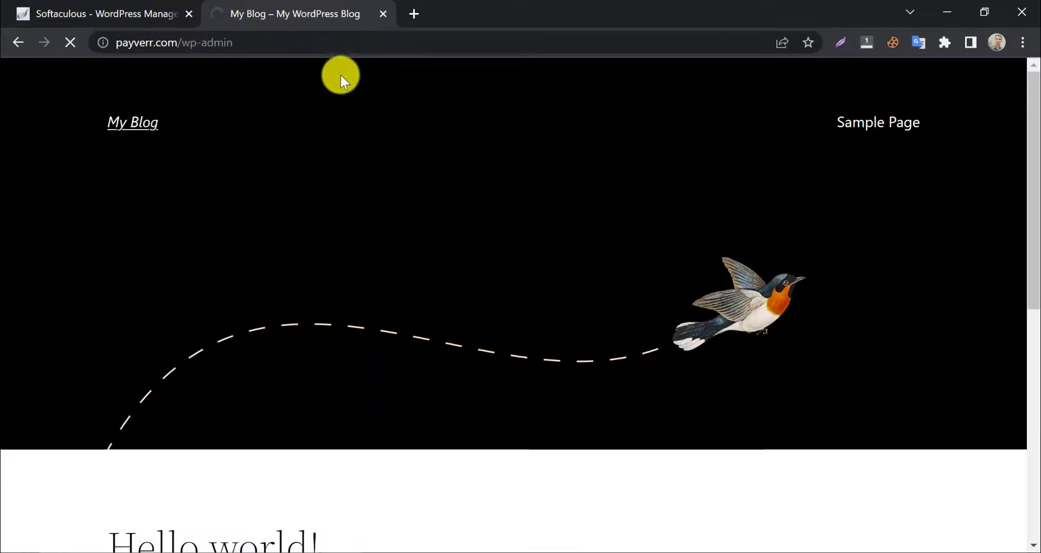
- Enter username admin and fill in the password on the login form
click(458, 257)
text(admin)
click(443, 322)
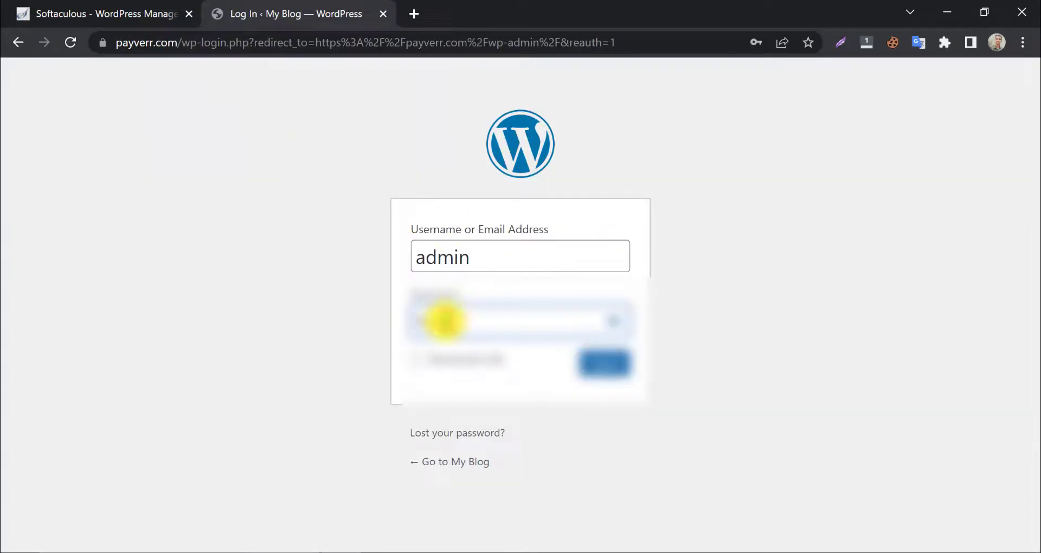
- Submit the WordPress login form to reach the My Blog Dashboard
click(605, 364)
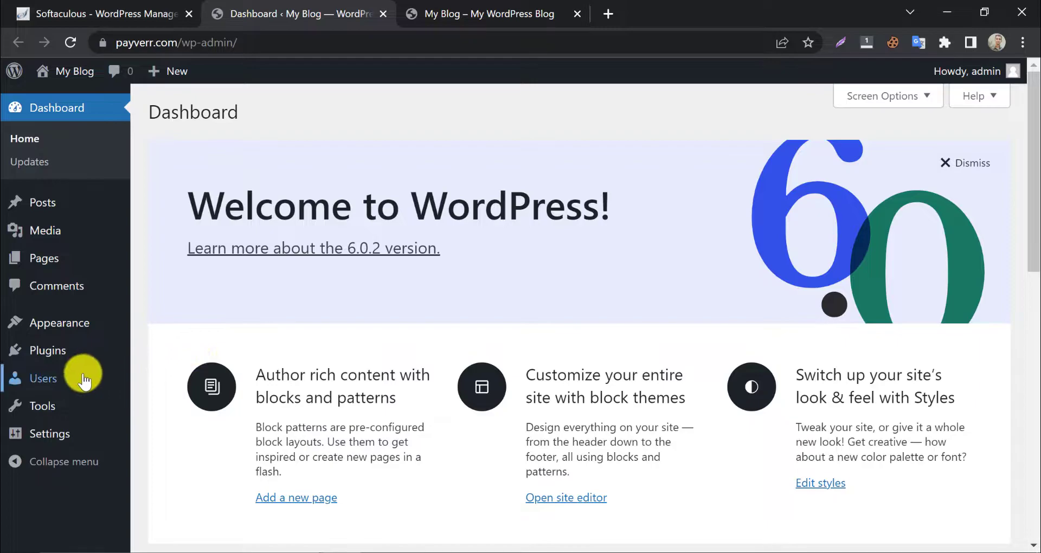
- Open the admin's Profile page and generate a new password with Set New Password
mouse_move(81, 374)
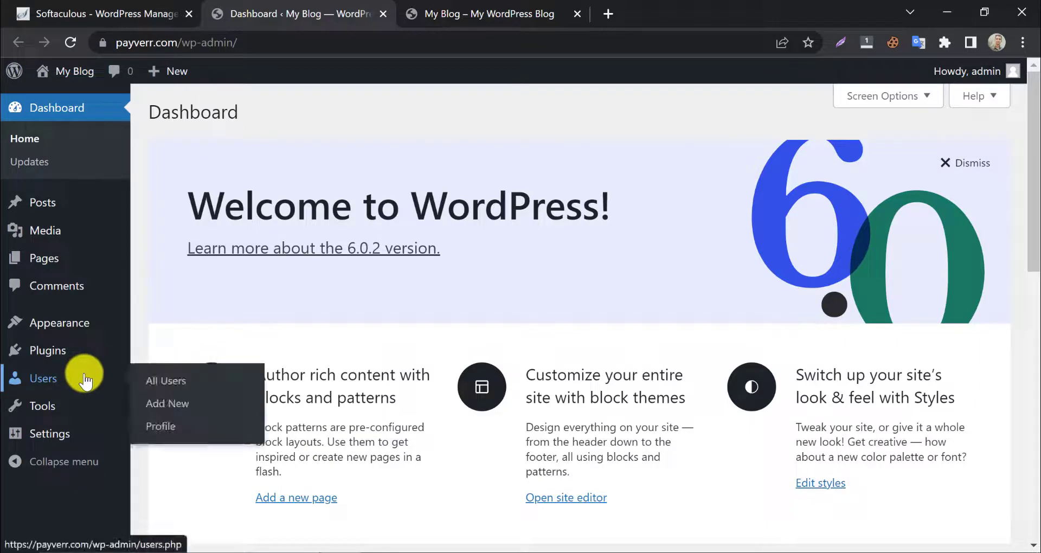
click(167, 426)
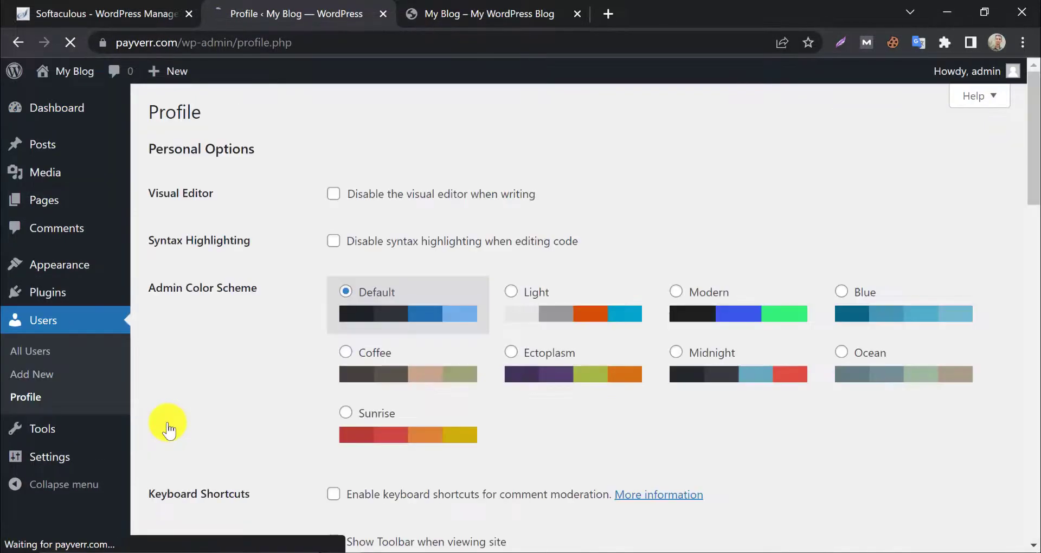
scroll(295, 385, down, 2)
scroll(296, 386, down, 13)
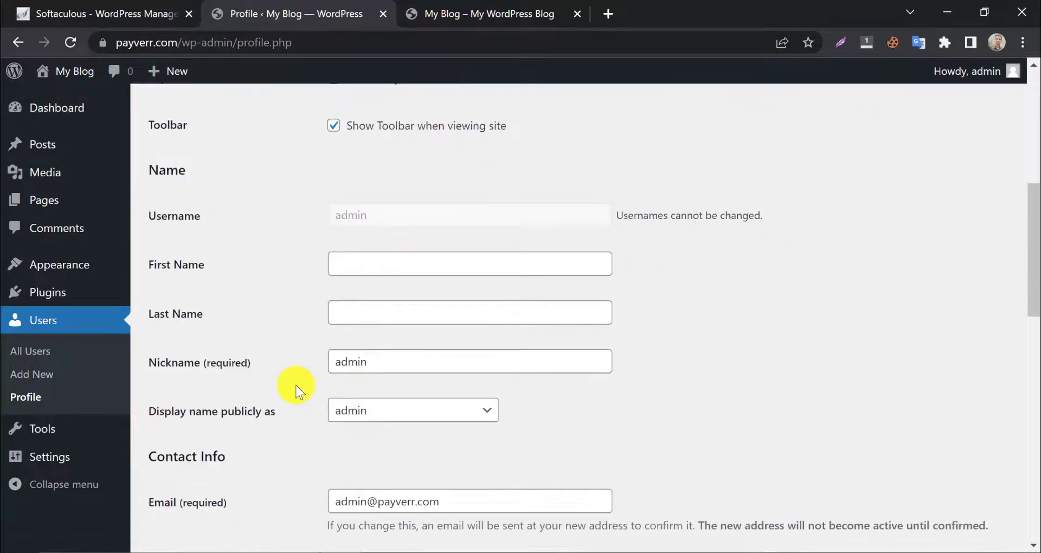
scroll(296, 385, down, 4)
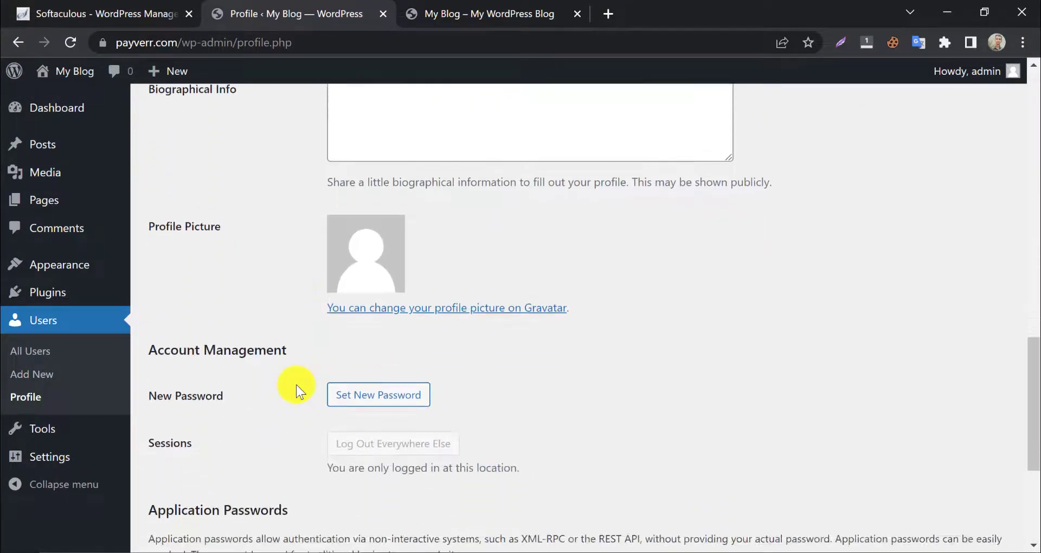
click(356, 251)
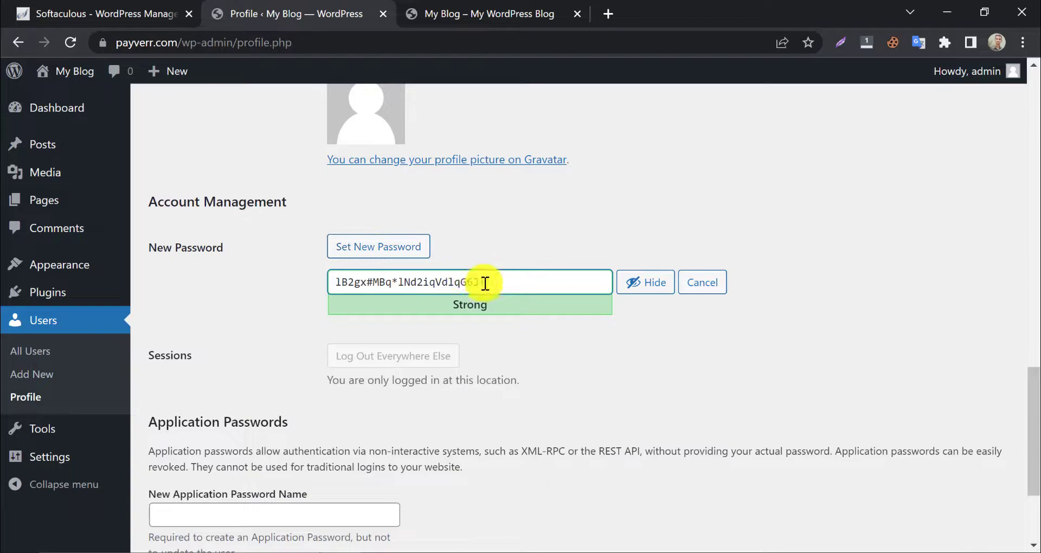
- Copy the generated Strong password and check the username admin on the profile
drag(485, 282, 326, 284)
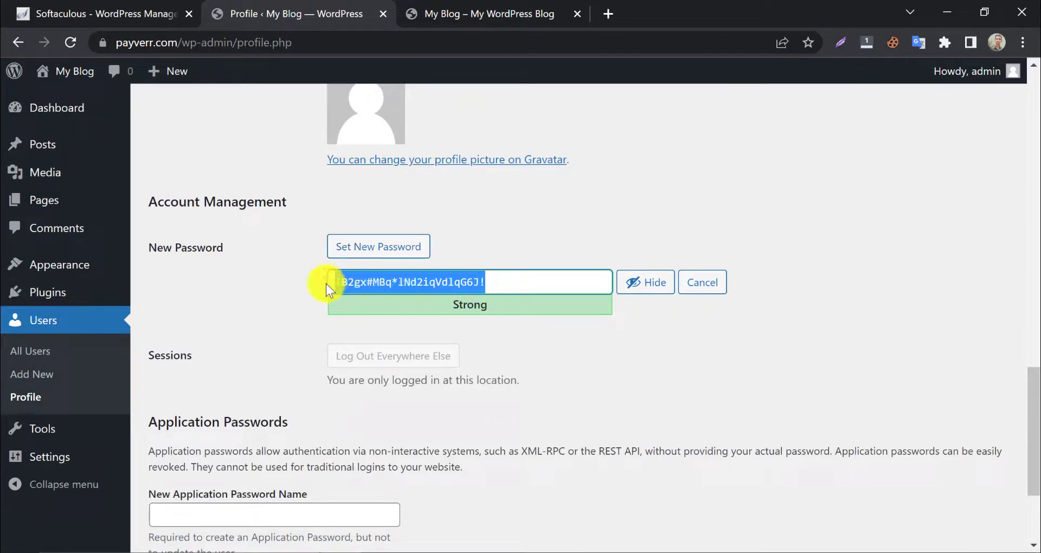
right_click(347, 285)
click(384, 299)
click(574, 350)
scroll(422, 317, up, 2)
scroll(421, 313, up, 15)
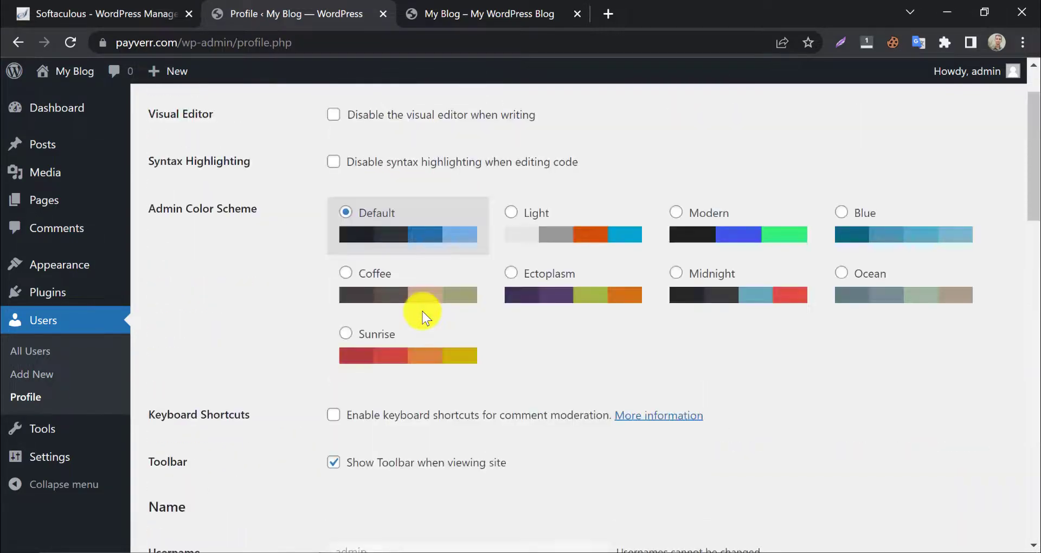
scroll(407, 309, down, 3)
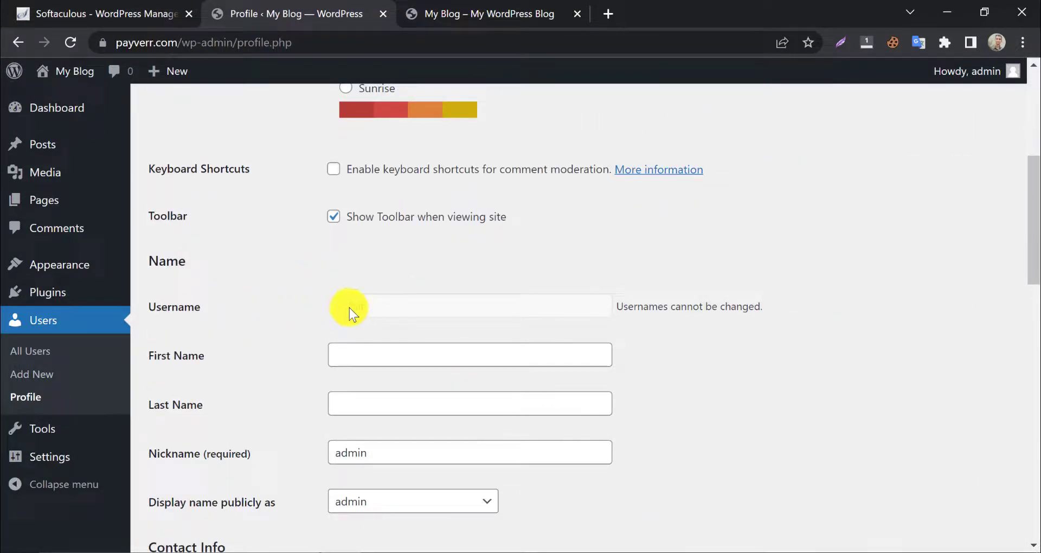
drag(331, 307, 474, 301)
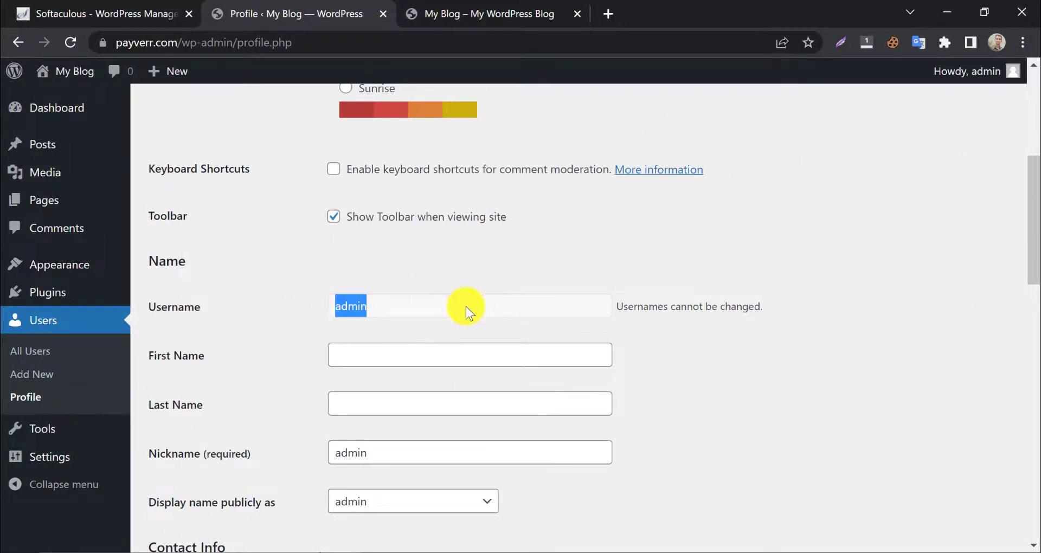
scroll(469, 304, down, 15)
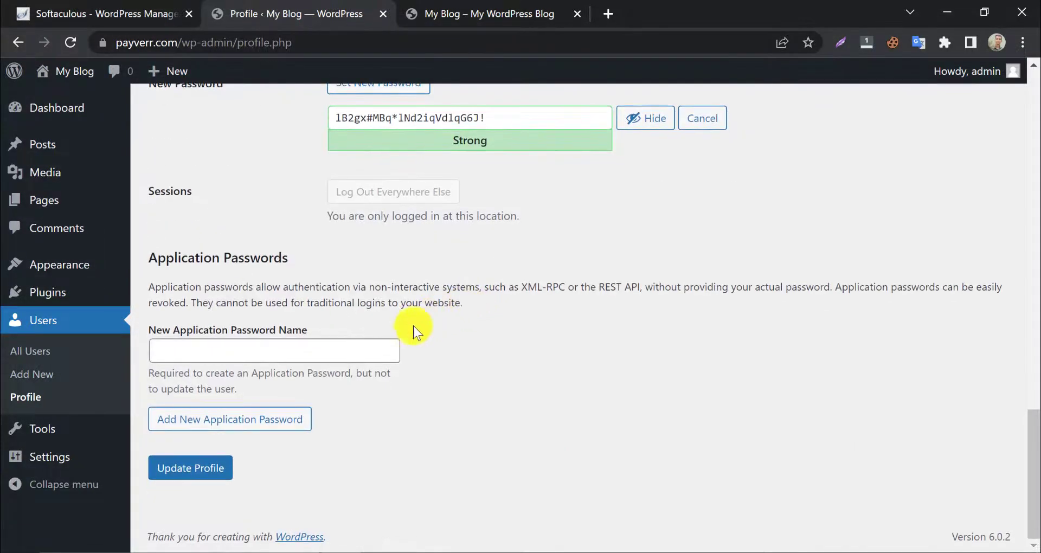
- Save the profile with the new password and log out of WordPress
click(213, 475)
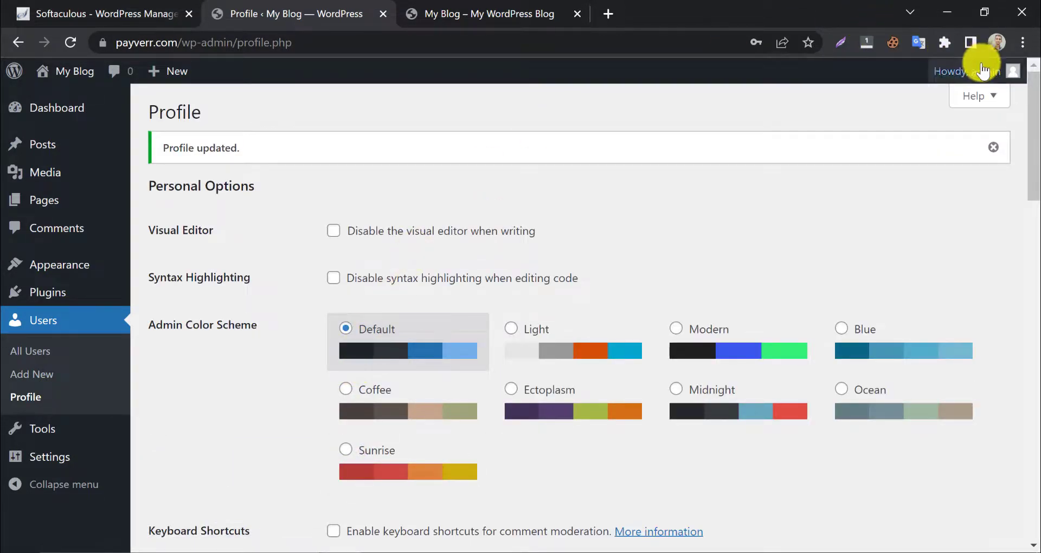
mouse_move(992, 71)
click(921, 154)
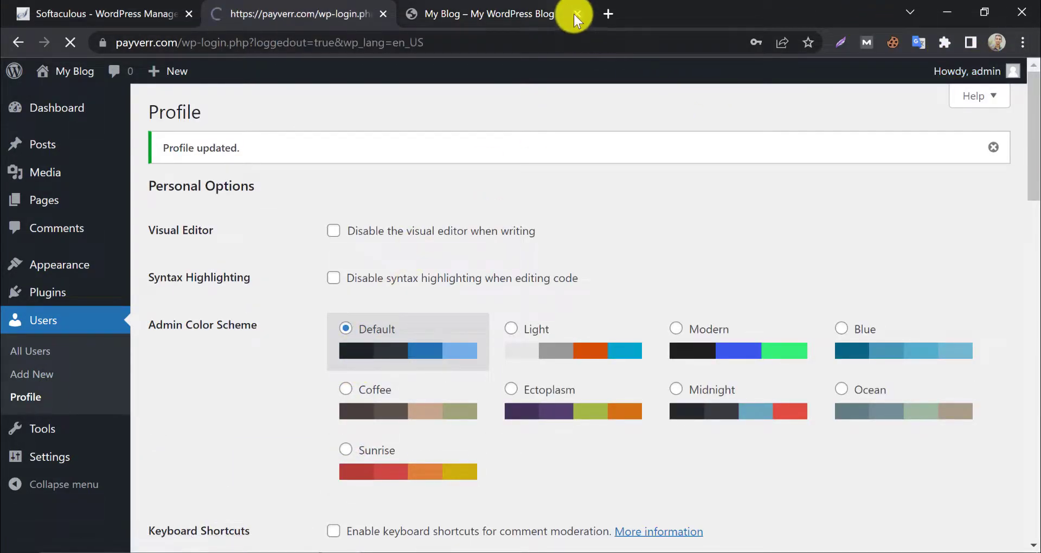
click(577, 13)
- Log back in as admin with the pasted new password and dismiss Chrome's save-password prompt
click(448, 297)
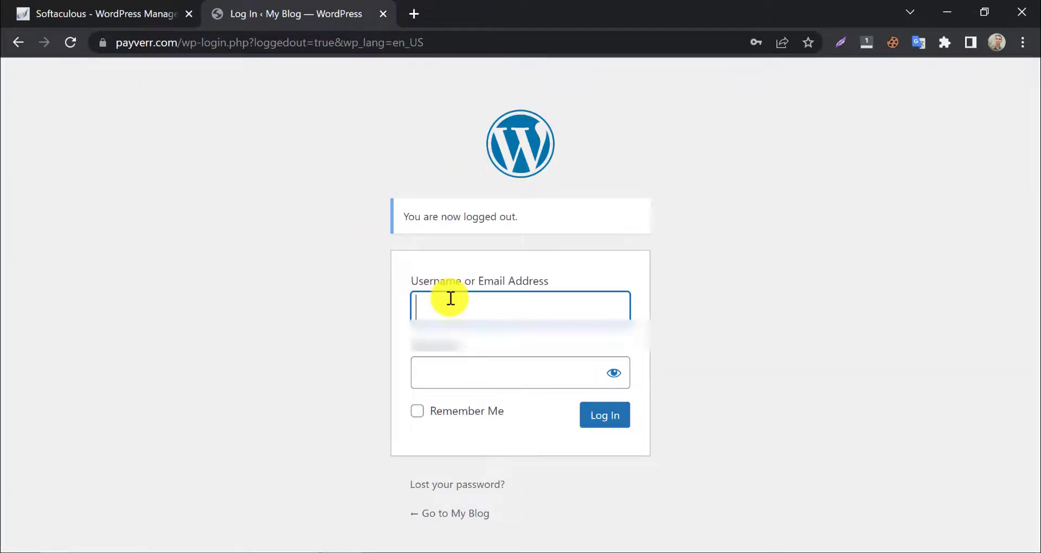
text(admin)
click(444, 369)
key(ctrl+v)
click(613, 373)
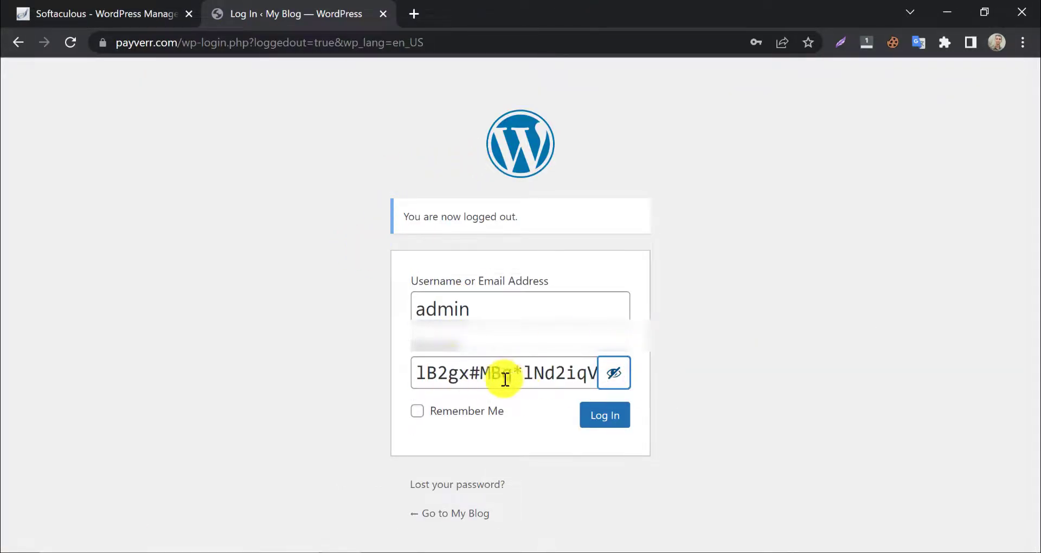
click(617, 426)
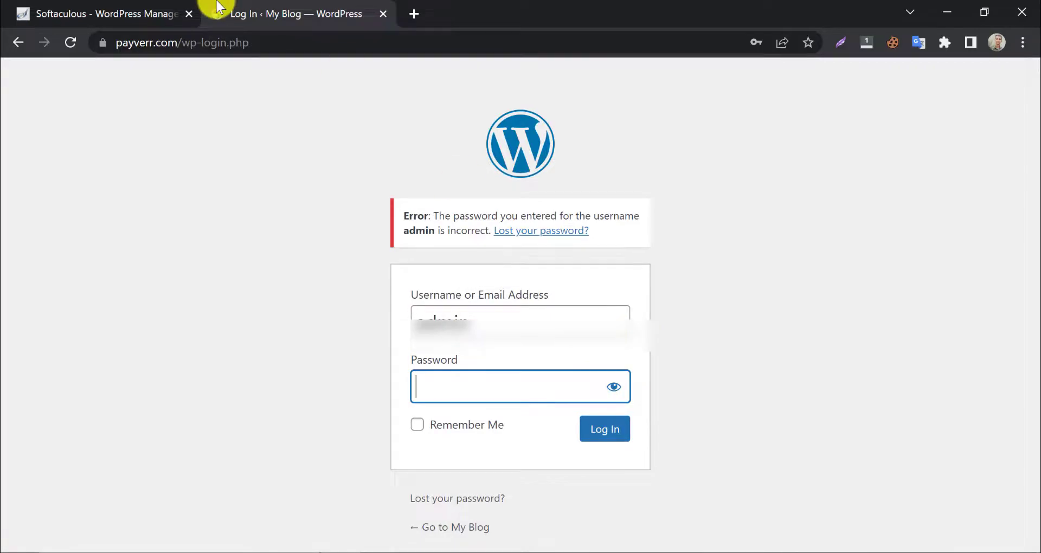
key(ctrl+v)
click(611, 429)
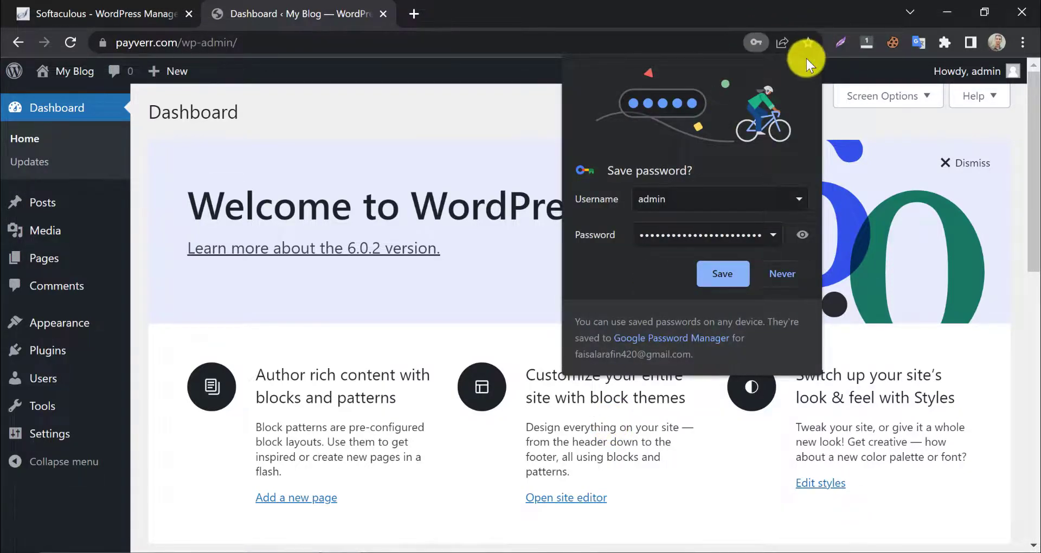
click(806, 64)
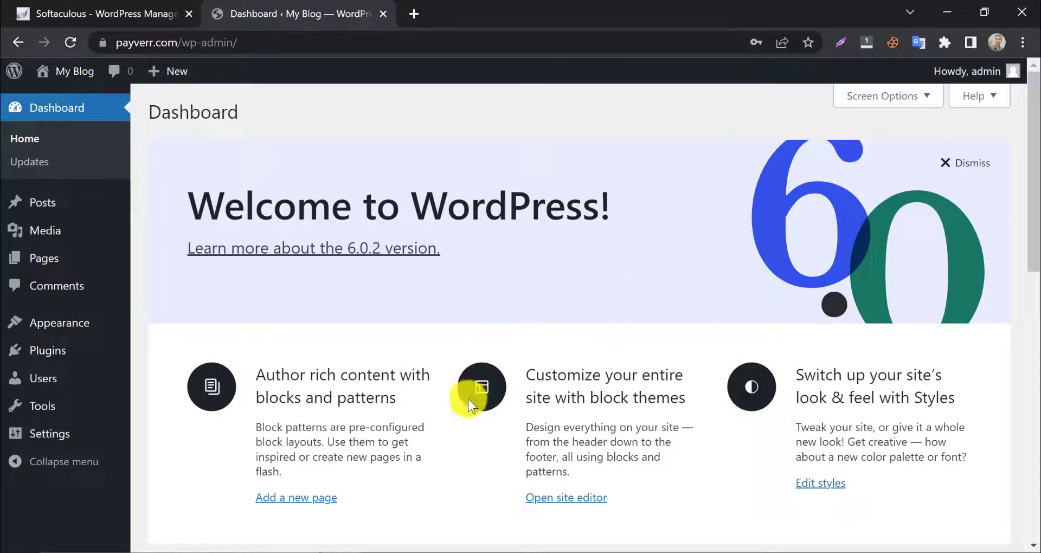